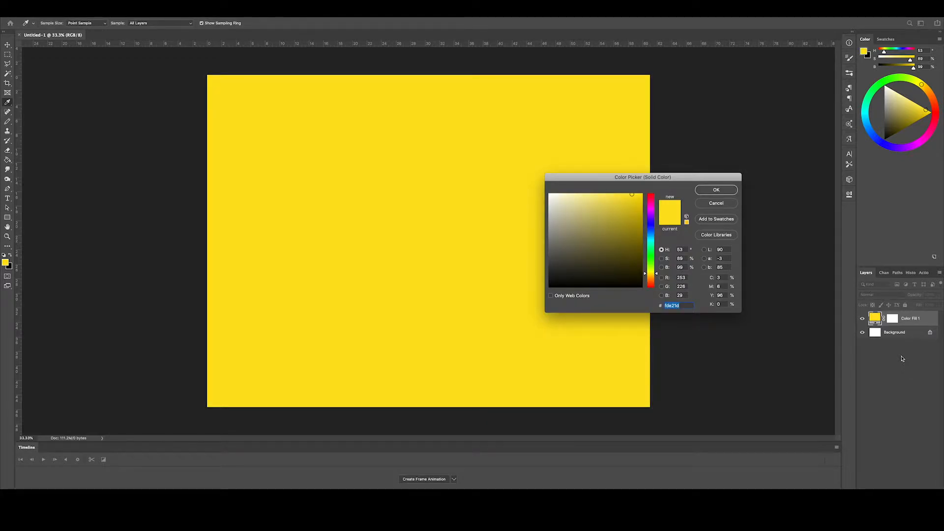
Set the solid colour fill layer to the light pink ffd5ef
{"action": "type", "text": "ff"}
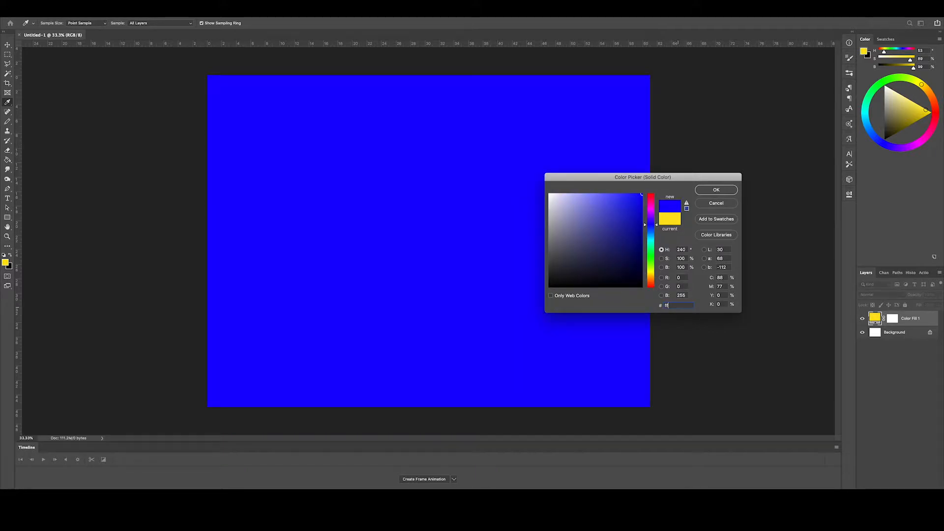
{"action": "type", "text": "d5ef"}
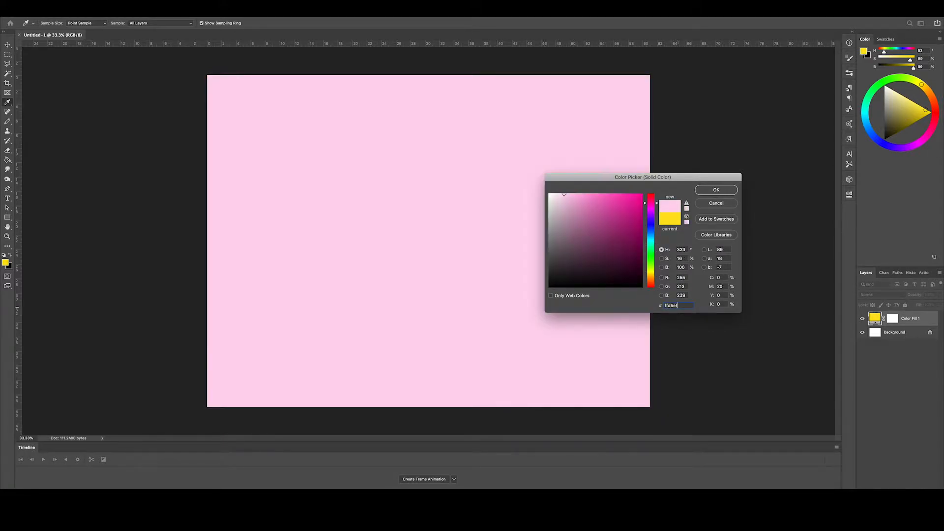
{"action": "left_click", "coordinate": [724, 194]}
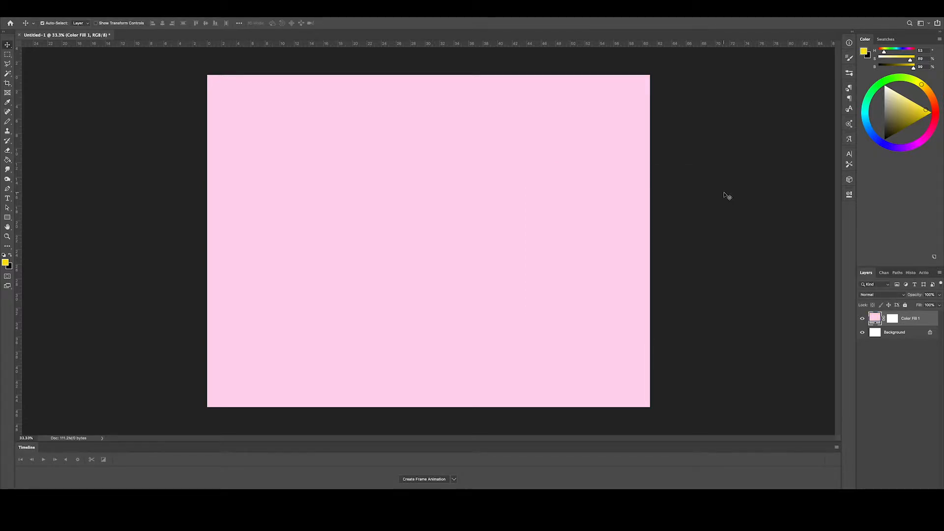
Set up the Type tool with the Oswald Bold font and white as the text colour
{"action": "left_click", "coordinate": [6, 255]}
{"action": "left_click", "coordinate": [8, 198]}
{"action": "left_click", "coordinate": [112, 24]}
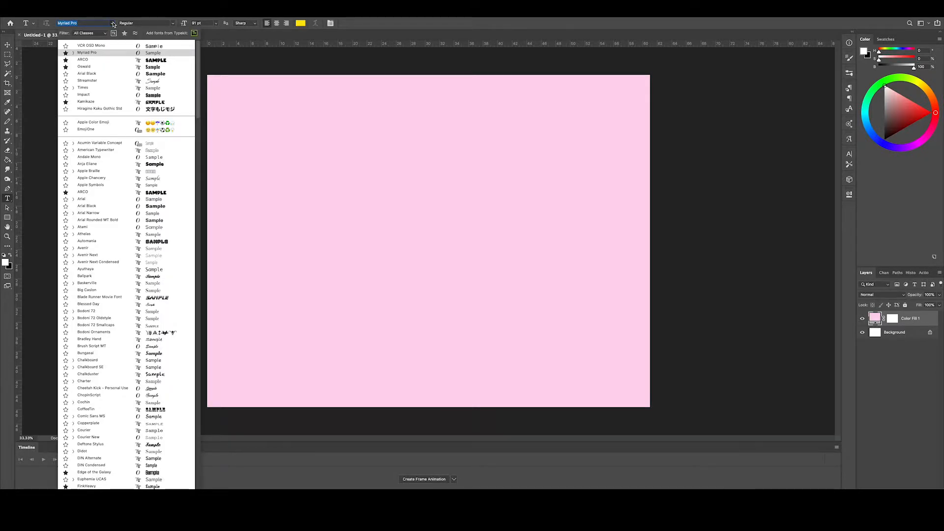
{"action": "left_click", "coordinate": [84, 67]}
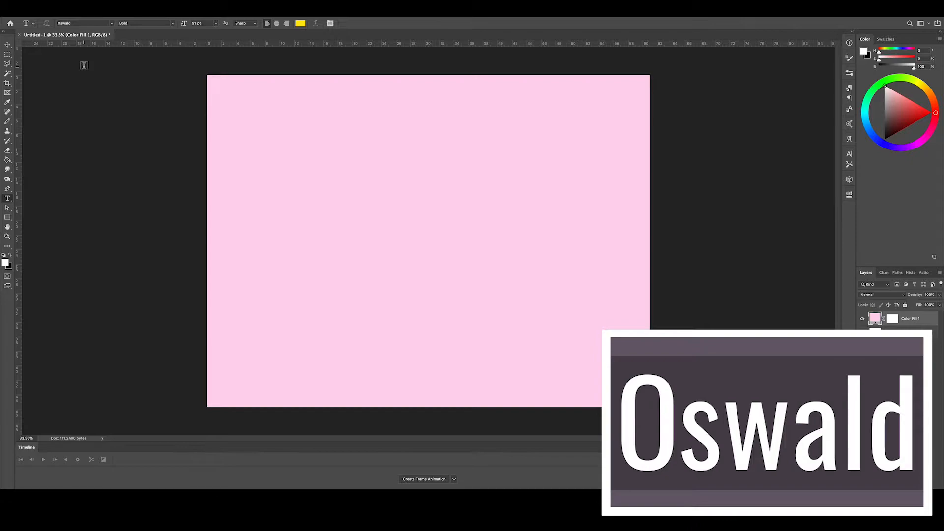
{"action": "left_click", "coordinate": [300, 23]}
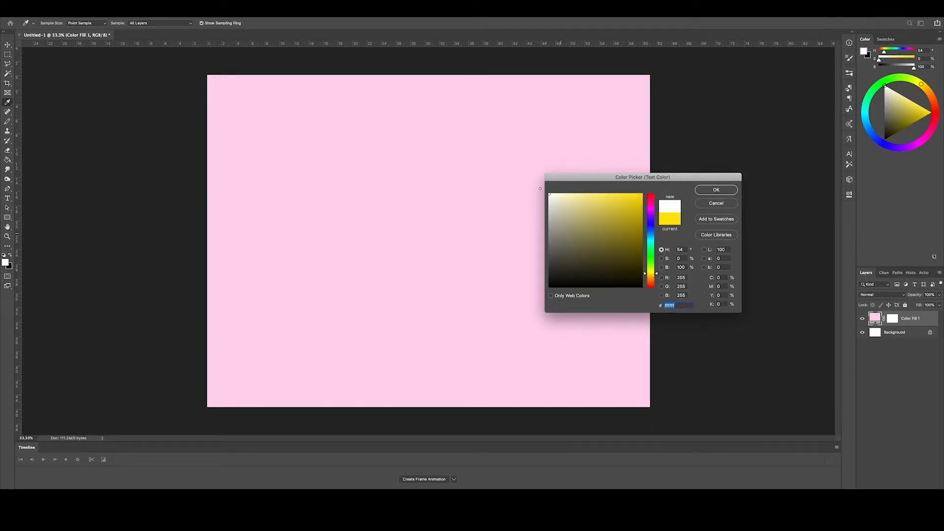
{"action": "key", "text": "Return"}
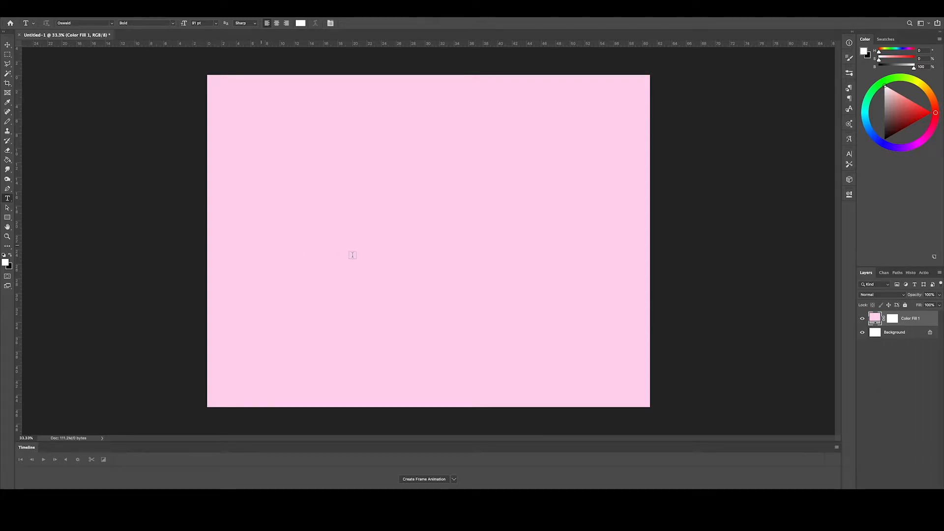
Add the text KINGDOM at an enlarged font size and move it to the centre of the canvas
{"action": "left_click", "coordinate": [261, 245]}
{"action": "left_click_drag", "start_coordinate": [183, 23], "coordinate": [258, 24]}
{"action": "type", "text": "KINGDOM"}
{"action": "left_click", "coordinate": [358, 23]}
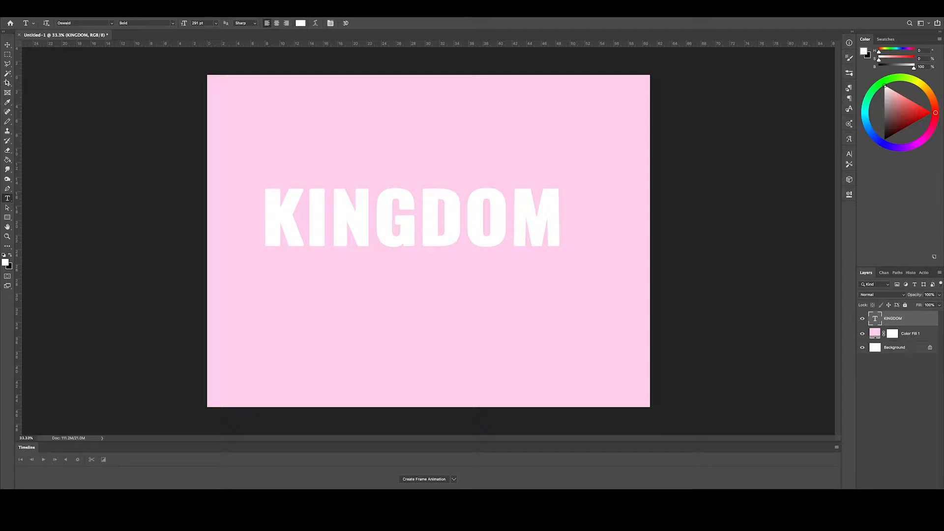
{"action": "left_click", "coordinate": [7, 44]}
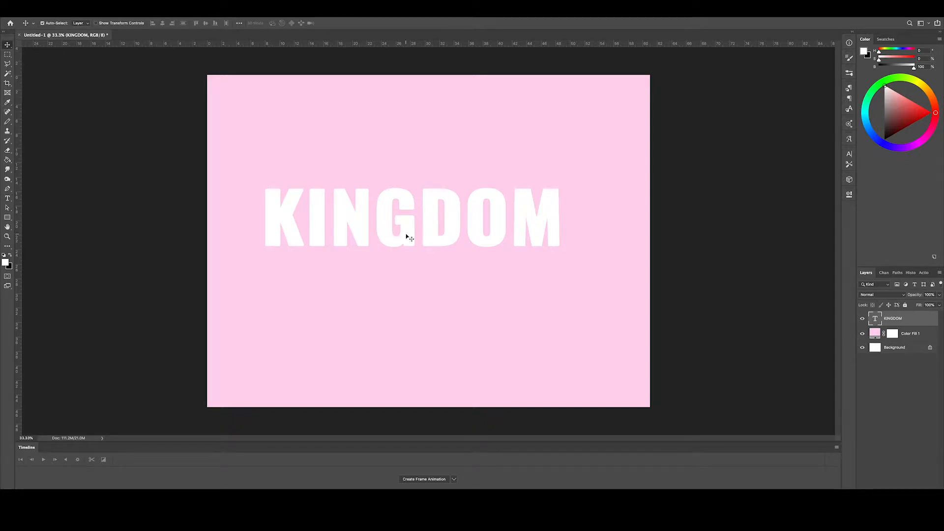
{"action": "left_click_drag", "start_coordinate": [407, 236], "coordinate": [424, 259]}
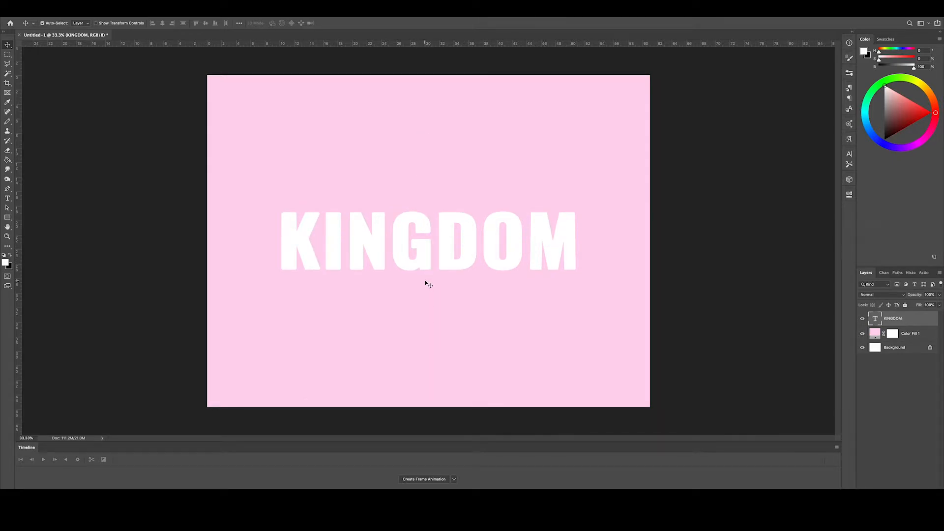
Add a Stroke layer effect with a size of 10 px to the KINGDOM text layer
{"action": "double_click", "coordinate": [918, 320]}
{"action": "left_click_drag", "start_coordinate": [729, 127], "coordinate": [457, 131]}
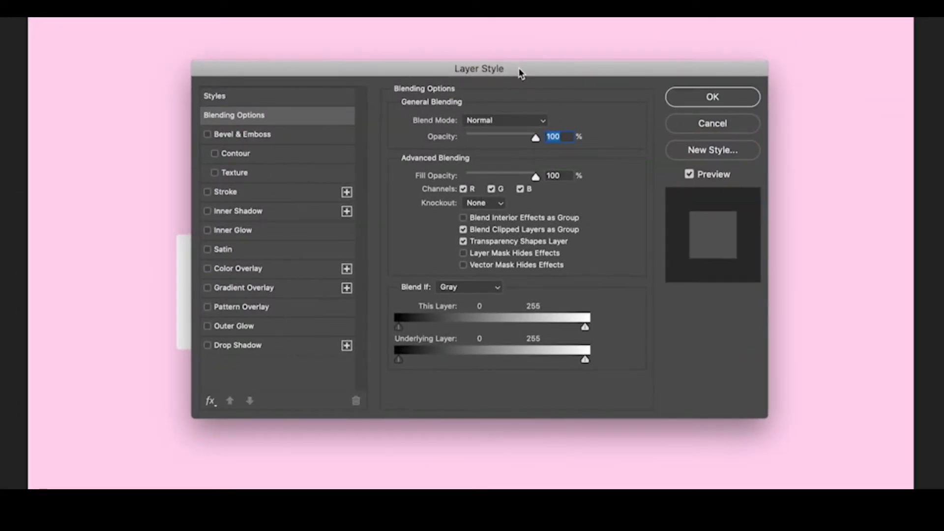
{"action": "left_click", "coordinate": [256, 192]}
{"action": "type", "text": "10"}
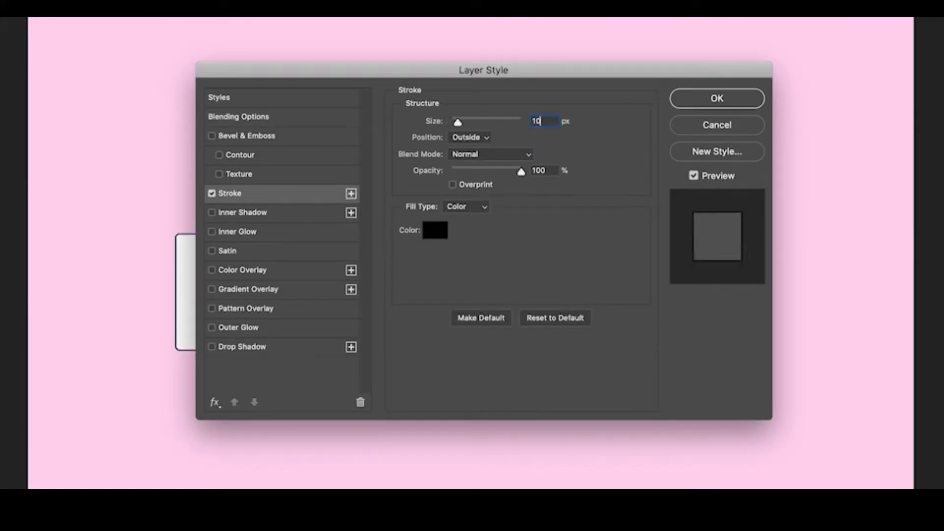
Keep the stroke's position at Outside, its blend mode at Normal and its opacity at 100%
{"action": "left_click", "coordinate": [469, 138]}
{"action": "left_click", "coordinate": [469, 134]}
{"action": "left_click", "coordinate": [496, 155]}
{"action": "left_click", "coordinate": [495, 155]}
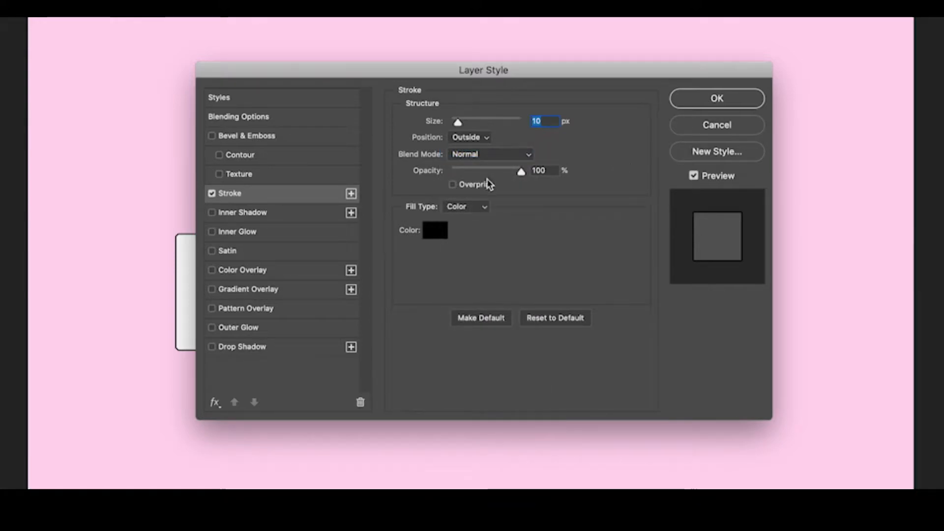
{"action": "key", "text": "Tab"}
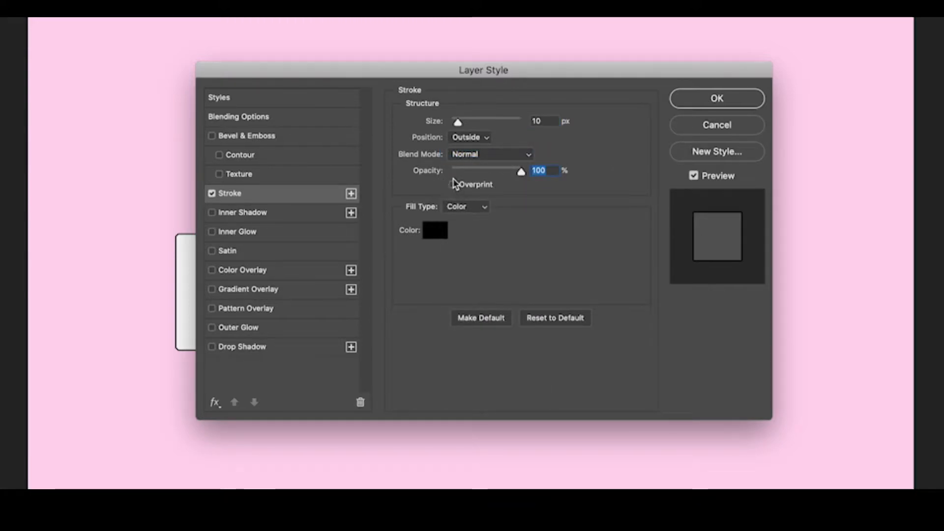
Use the Color fill type with black for the stroke and apply the layer style
{"action": "left_click", "coordinate": [481, 210]}
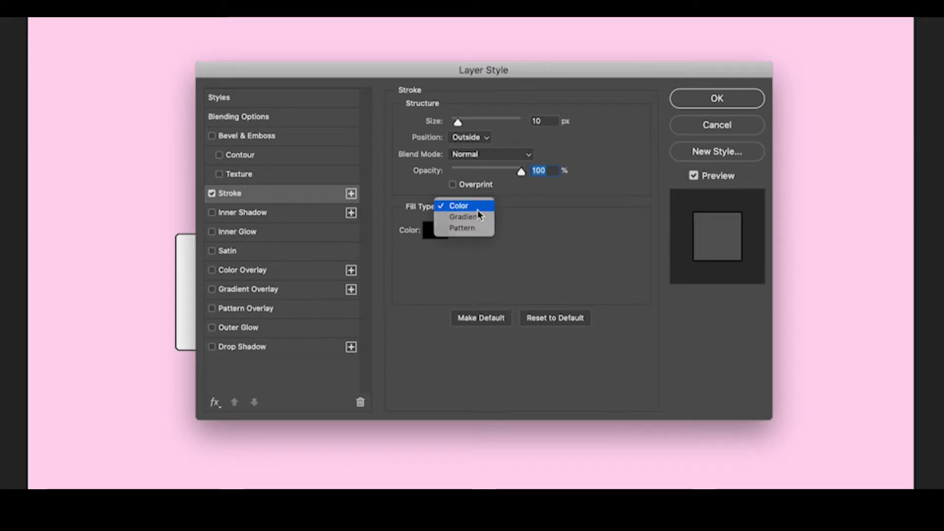
{"action": "left_click", "coordinate": [477, 207]}
{"action": "left_click", "coordinate": [431, 231]}
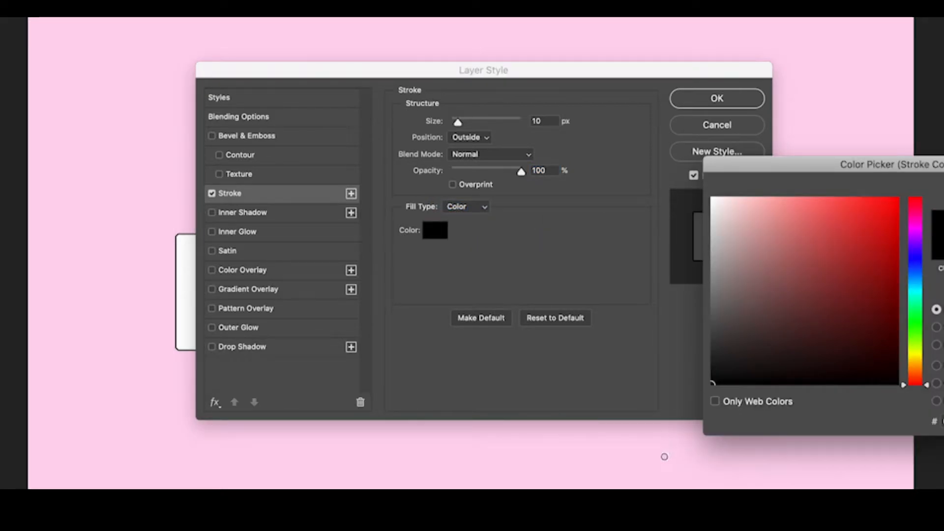
{"action": "key", "text": "Return"}
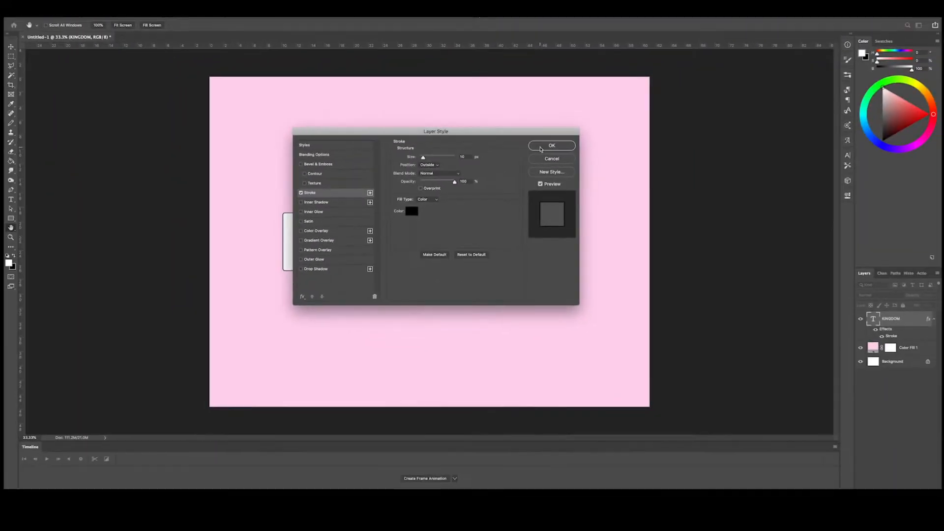
{"action": "left_click", "coordinate": [668, 98]}
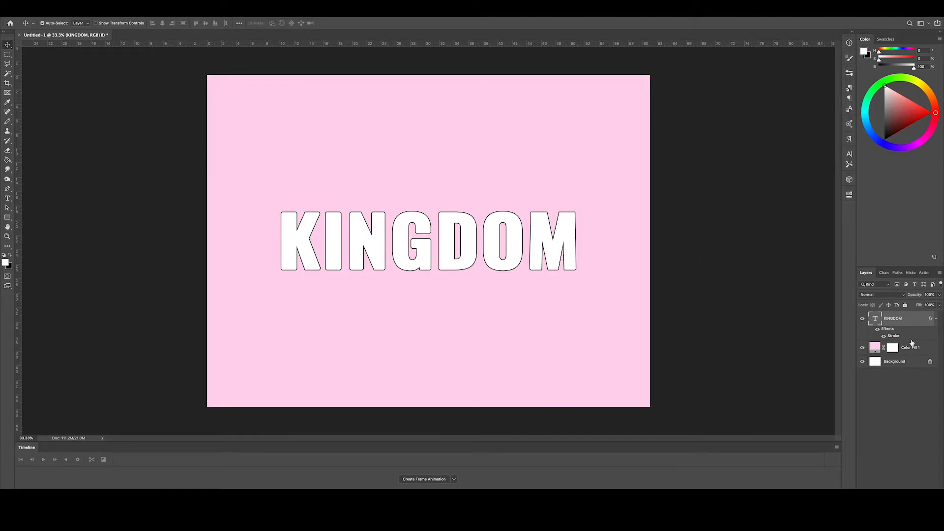
Duplicate the KINGDOM text layer, try the copy at a diagonal offset, and realign it with the original
{"action": "right_click", "coordinate": [912, 319]}
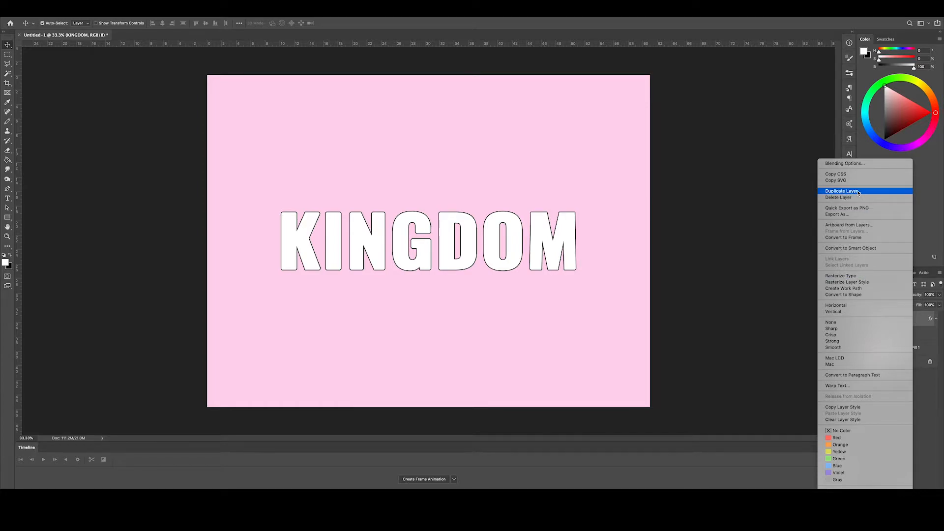
{"action": "left_click", "coordinate": [922, 320]}
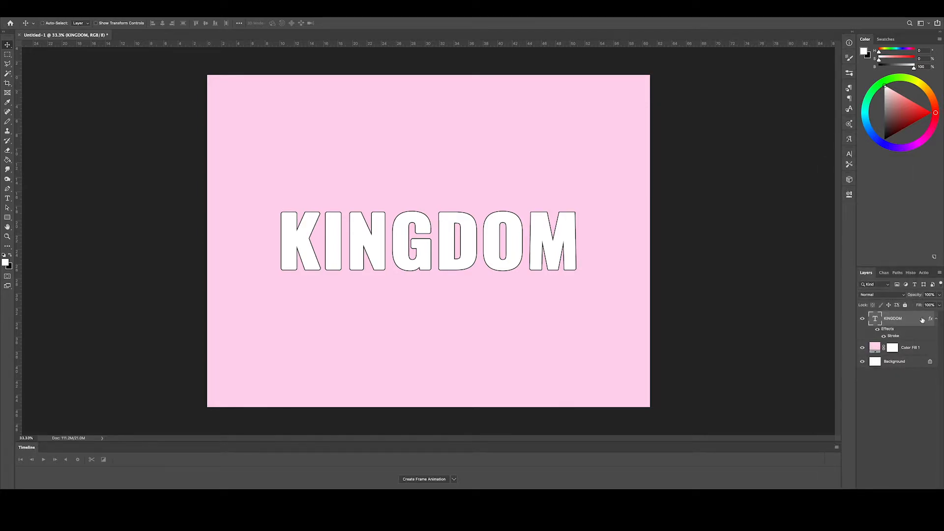
{"action": "key", "text": "ctrl+j"}
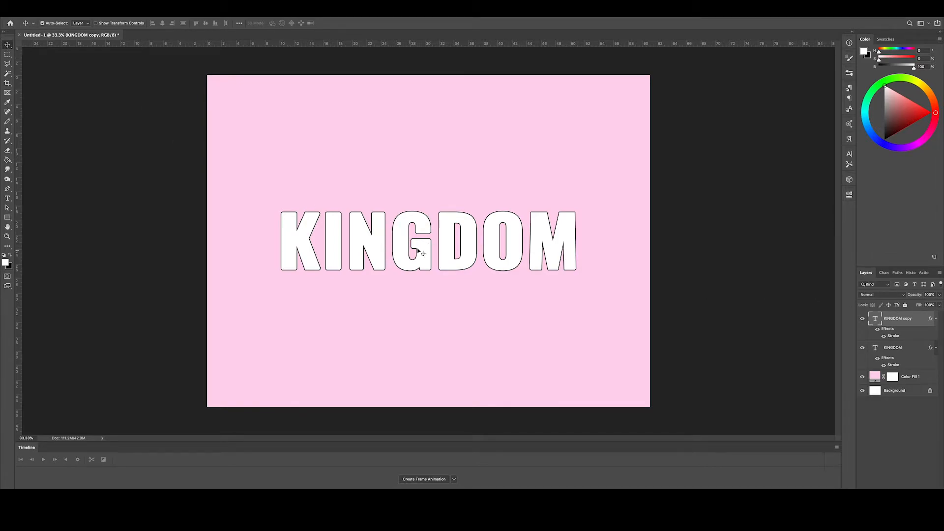
{"action": "left_click_drag", "start_coordinate": [405, 230], "coordinate": [471, 283]}
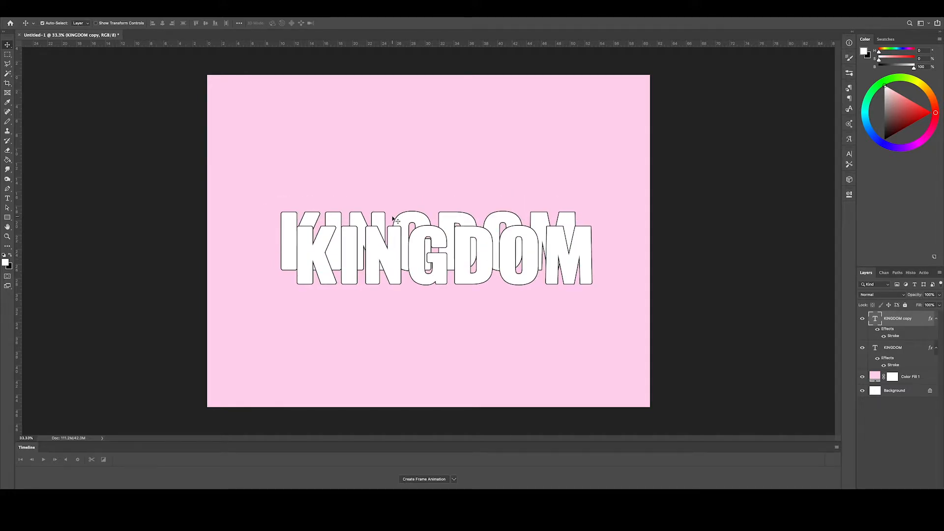
{"action": "left_click_drag", "start_coordinate": [390, 216], "coordinate": [388, 213]}
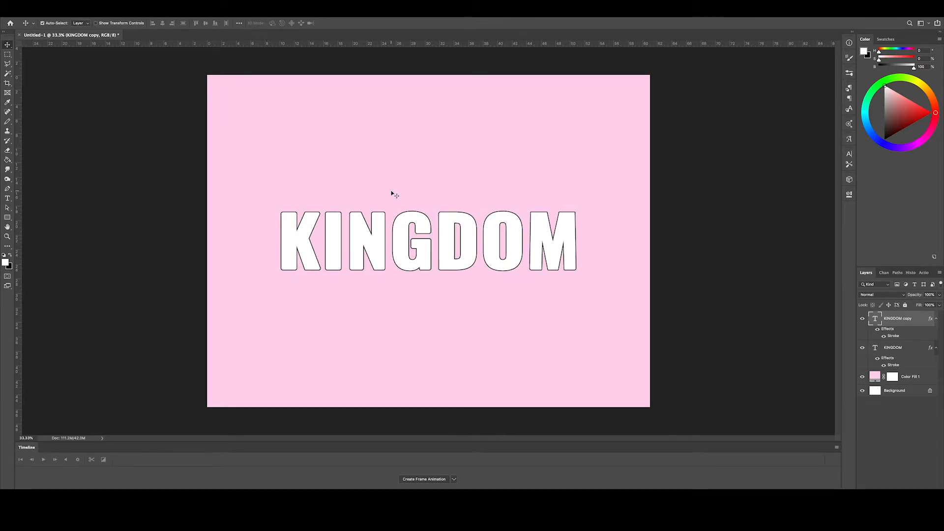
Offset the first KINGDOM copy about 20 px upward and about 20 px to the right of the original
{"action": "key", "text": "Up"}
{"action": "key", "text": "Up"}
{"action": "key", "text": "Up"}
{"action": "key", "text": "Up"}
{"action": "key", "text": "Up"}
{"action": "key", "text": "Up"}
{"action": "key", "text": "Up"}
{"action": "key", "text": "Up"}
{"action": "key", "text": "Up"}
{"action": "key", "text": "Up"}
{"action": "key", "text": "Up"}
{"action": "key", "text": "Up"}
{"action": "key", "text": "Up"}
{"action": "key", "text": "Up"}
{"action": "key", "text": "Up"}
{"action": "key", "text": "Up"}
{"action": "key", "text": "Up"}
{"action": "key", "text": "Up"}
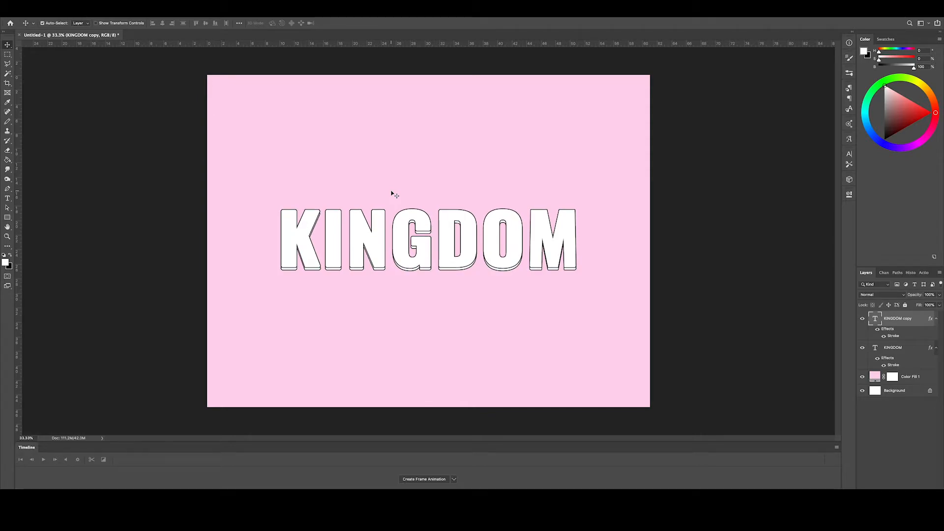
{"action": "key", "text": "Up"}
{"action": "key", "text": "Up"}
{"action": "key", "text": "Up"}
{"action": "key", "text": "Up"}
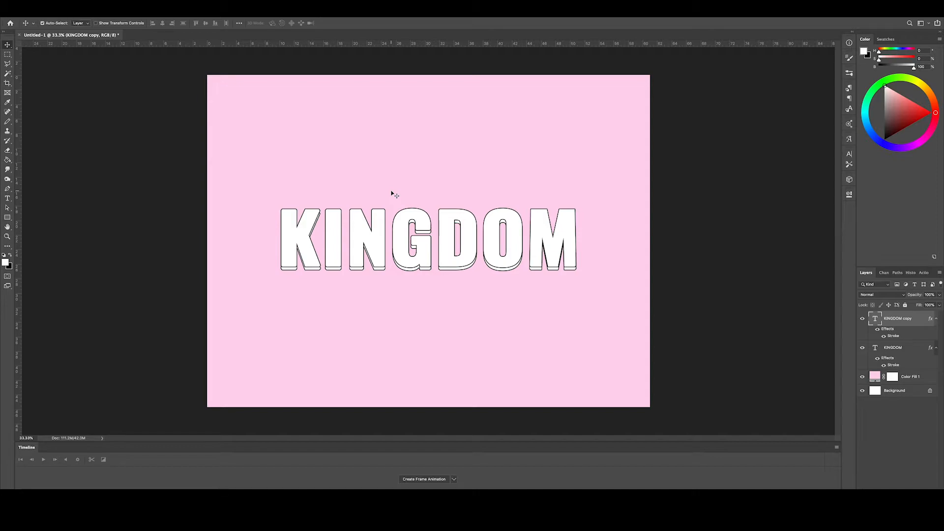
{"action": "key", "text": "Right"}
{"action": "key", "text": "Right"}
{"action": "key", "text": "Right"}
{"action": "key", "text": "Right"}
{"action": "key", "text": "Right"}
{"action": "key", "text": "Right"}
{"action": "key", "text": "Right"}
{"action": "key", "text": "Right"}
{"action": "key", "text": "Right"}
{"action": "key", "text": "Right"}
{"action": "key", "text": "Right"}
{"action": "key", "text": "Right"}
{"action": "key", "text": "Right"}
{"action": "key", "text": "Right"}
{"action": "key", "text": "Right"}
{"action": "key", "text": "Right"}
{"action": "key", "text": "Right"}
{"action": "key", "text": "Right"}
{"action": "key", "text": "Right"}
{"action": "key", "text": "Right"}
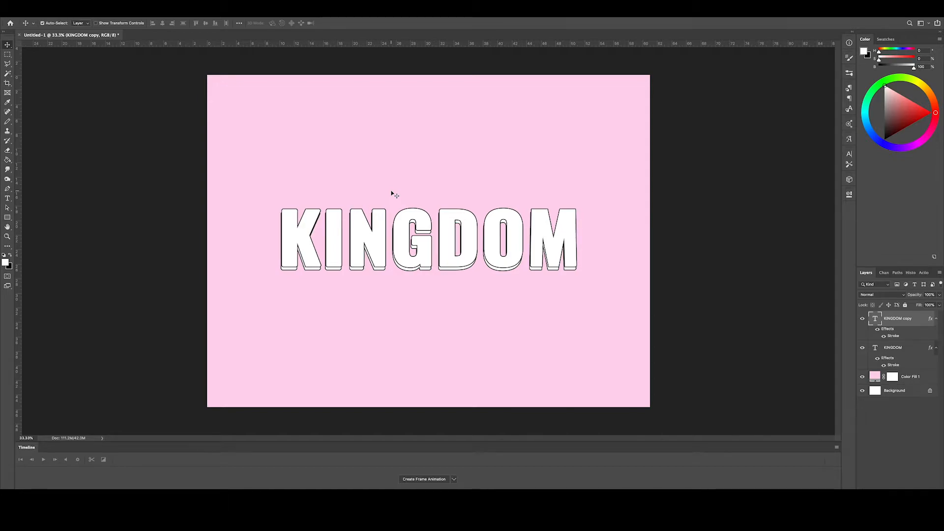
{"action": "key", "text": "Right"}
{"action": "key", "text": "Right"}
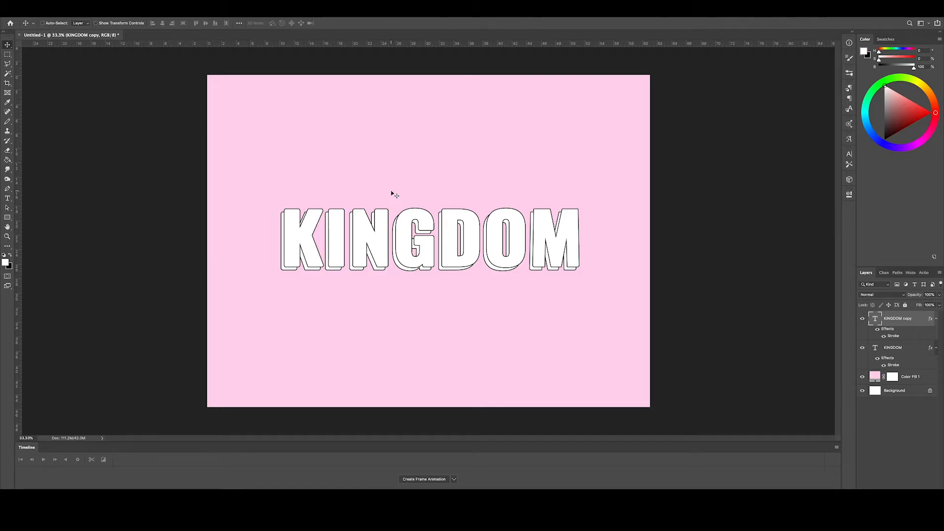
Duplicate the first KINGDOM copy and offset the new layer 20 px upward and 20 px to the right
{"action": "key", "text": "super+j"}
{"action": "key", "text": "shift+Up"}
{"action": "key", "text": "shift+Up"}
{"action": "key", "text": "shift+Right"}
{"action": "key", "text": "shift+Right"}
Duplicate KINGDOM copy 2 and offset the new layer 20 px upward and 20 px to the right
{"action": "key", "text": "super+j"}
{"action": "key", "text": "shift+Up"}
{"action": "key", "text": "shift+Up"}
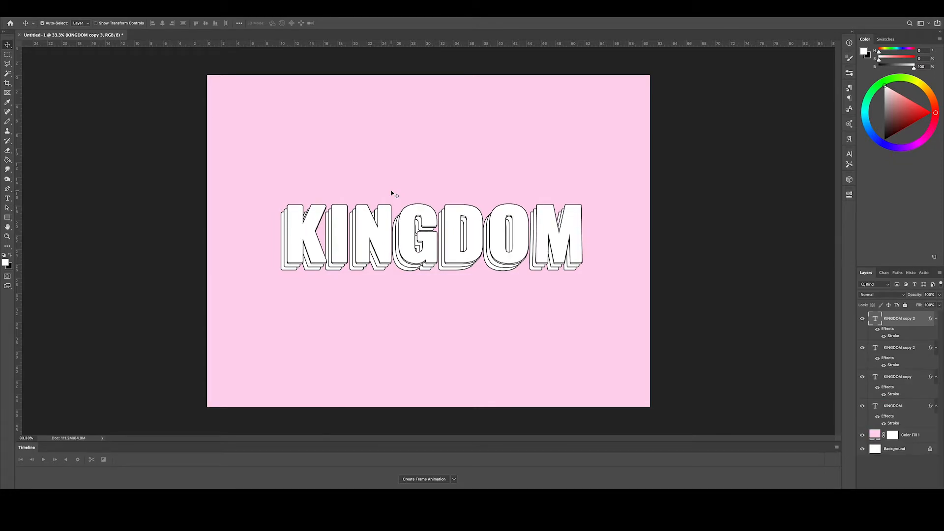
{"action": "key", "text": "shift+Right"}
{"action": "key", "text": "shift+Right"}
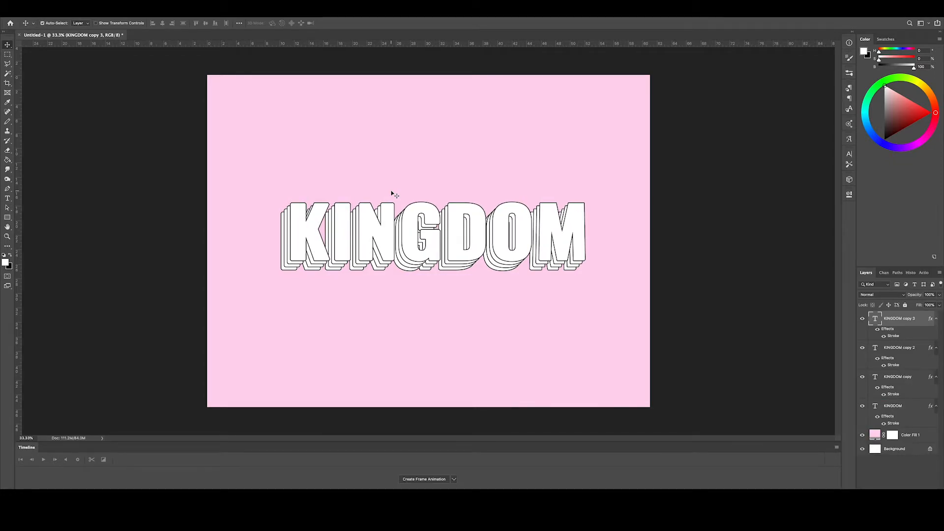
Duplicate KINGDOM copy 3 and offset the new layer 20 px upward and 20 px to the right
{"action": "key", "text": "super+j"}
{"action": "key", "text": "shift+Up"}
{"action": "key", "text": "shift+Up"}
{"action": "key", "text": "shift+Right"}
{"action": "key", "text": "shift+Right"}
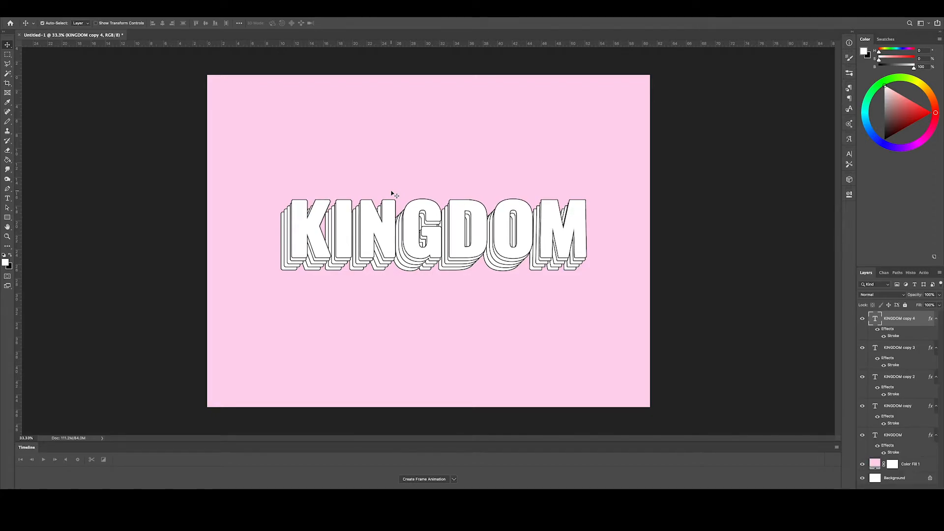
Duplicate KINGDOM copy 4 and offset the new layer upward and to the right to continue the stacked text
{"action": "key", "text": "super+j"}
{"action": "key", "text": "shift+Up"}
{"action": "key", "text": "shift+Up"}
{"action": "key", "text": "shift+Right"}
{"action": "key", "text": "shift+Right"}
{"action": "key", "text": "shift+Right"}
{"action": "key", "text": "shift+Right"}
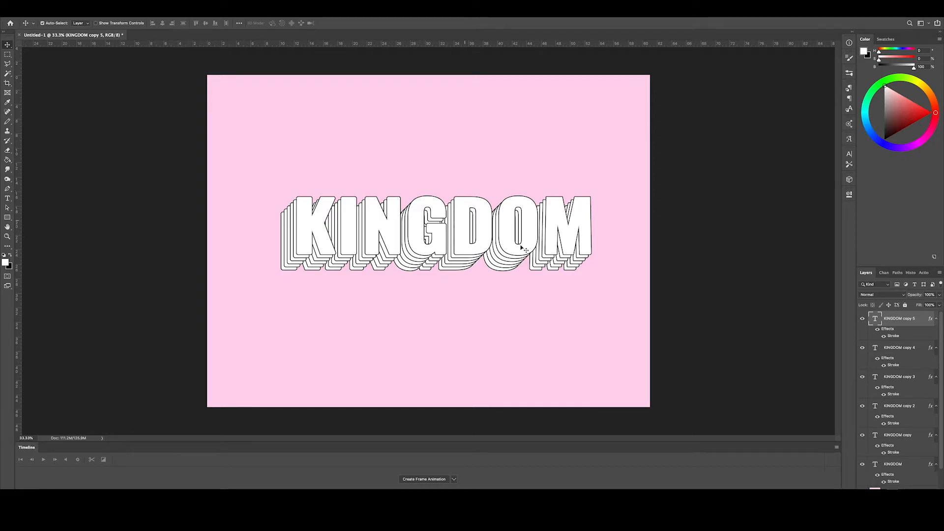
Group the text layers from KINGDOM copy 4 down to KINGDOM, leaving the topmost copy outside the group
{"action": "left_click", "coordinate": [913, 351]}
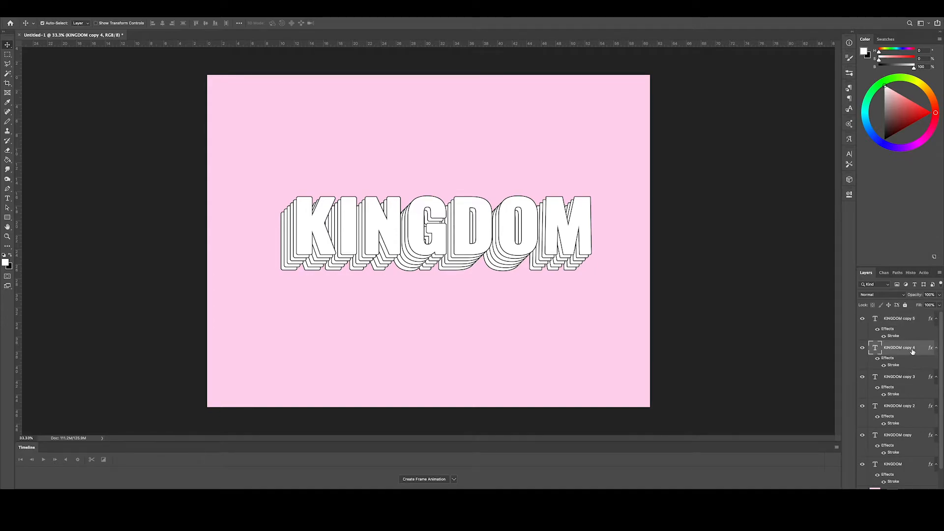
{"action": "scroll", "coordinate": [907, 359], "scroll_direction": "down", "scroll_amount": 1}
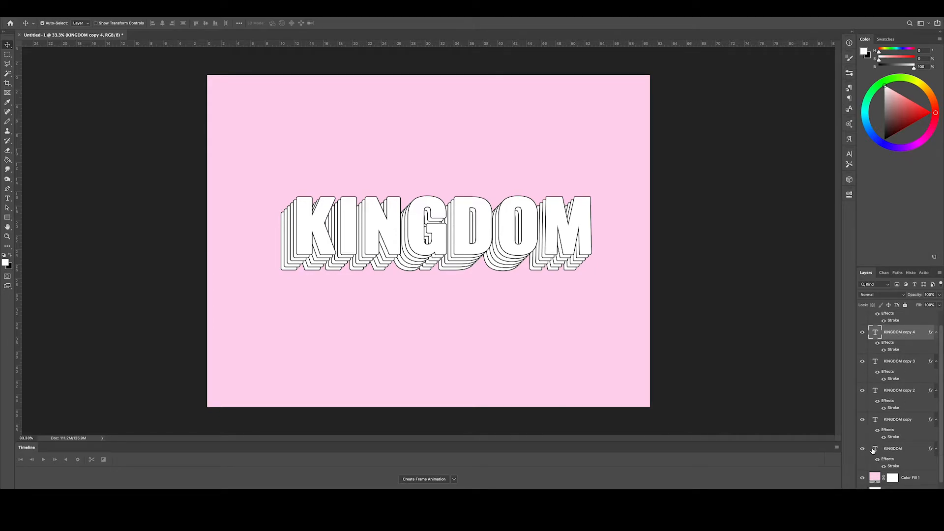
{"action": "left_click", "coordinate": [903, 450], "text": "shift"}
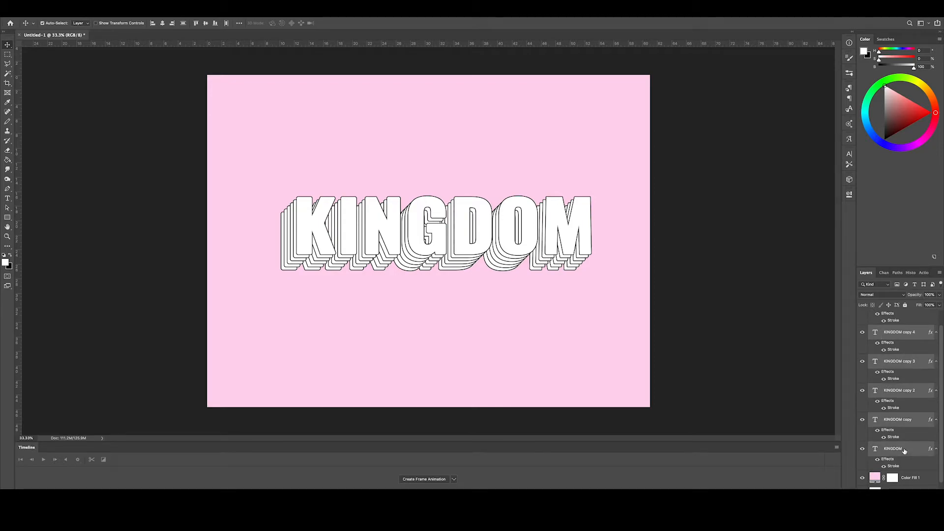
{"action": "key", "text": "super+g"}
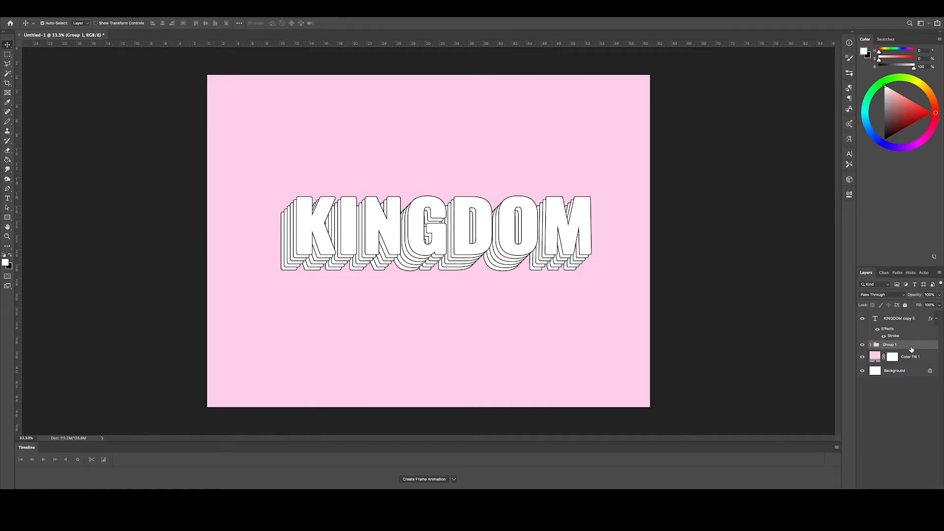
Add a Gradient Overlay layer style to Group 1, keeping the lettering in view beside the settings
{"action": "right_click", "coordinate": [912, 346]}
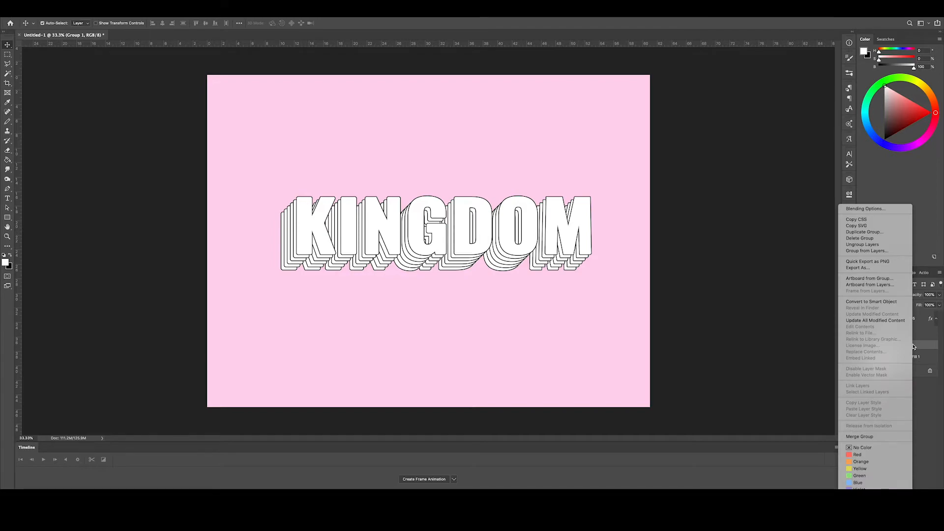
{"action": "left_click", "coordinate": [883, 213]}
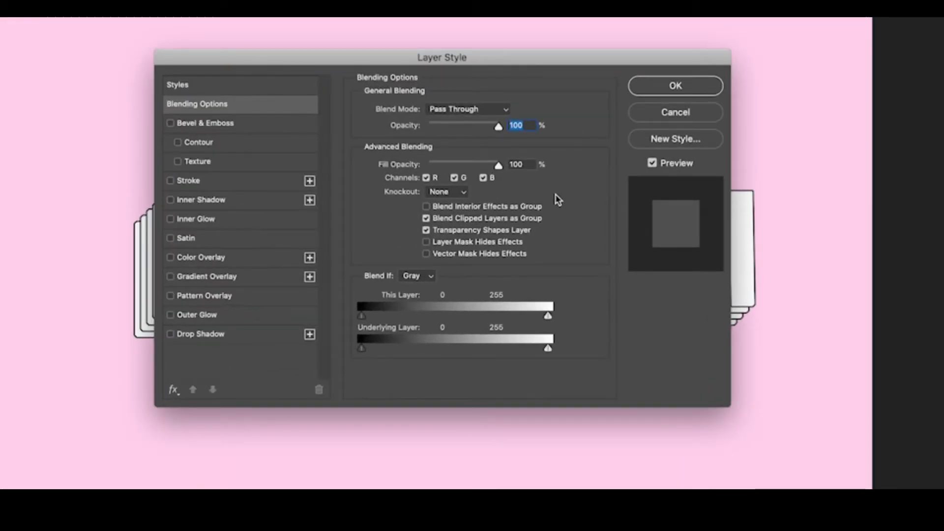
{"action": "left_click", "coordinate": [229, 277]}
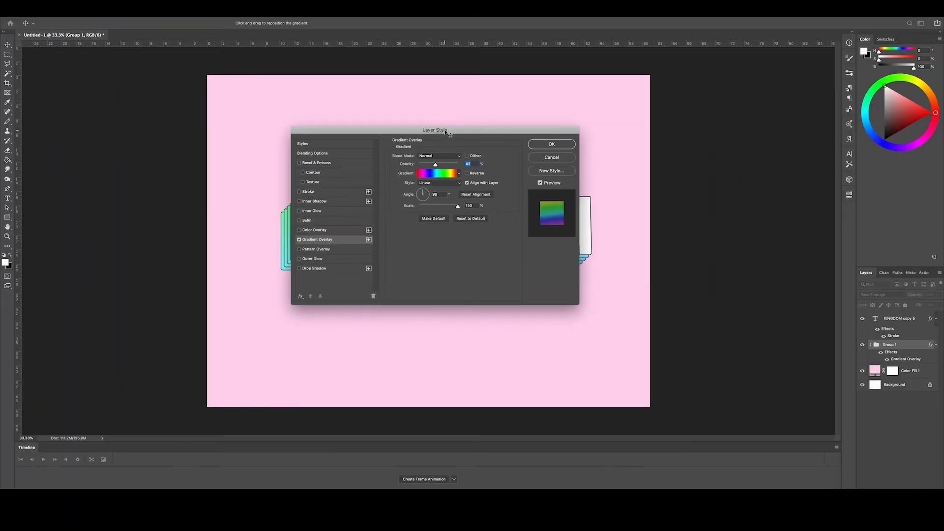
{"action": "left_click_drag", "start_coordinate": [438, 87], "coordinate": [888, 93]}
{"action": "left_click_drag", "start_coordinate": [799, 114], "coordinate": [776, 114]}
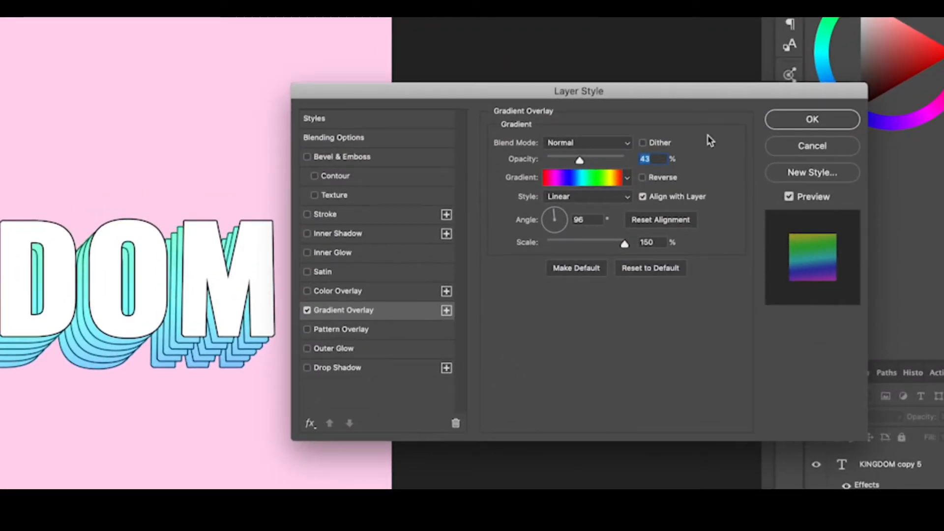
Set the gradient overlay's blend mode to Multiply and its opacity to 100%
{"action": "left_click", "coordinate": [621, 146]}
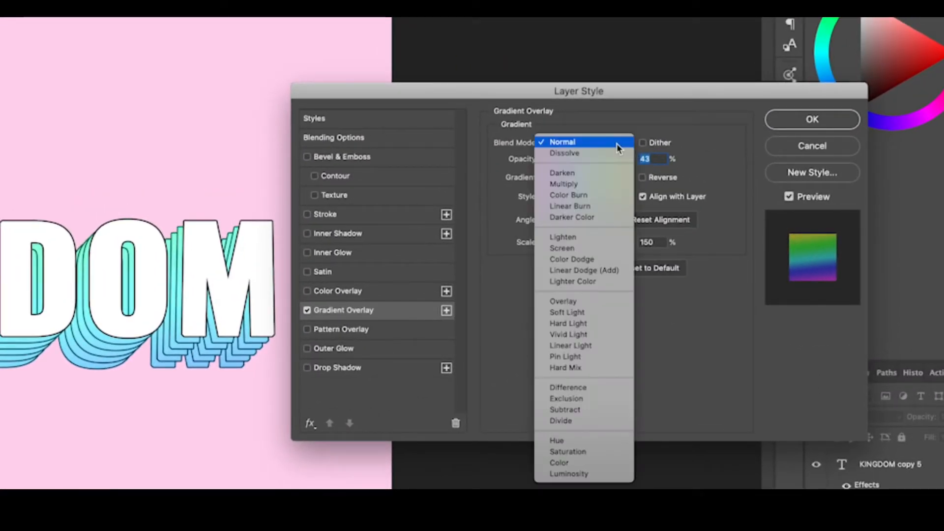
{"action": "left_click", "coordinate": [607, 185]}
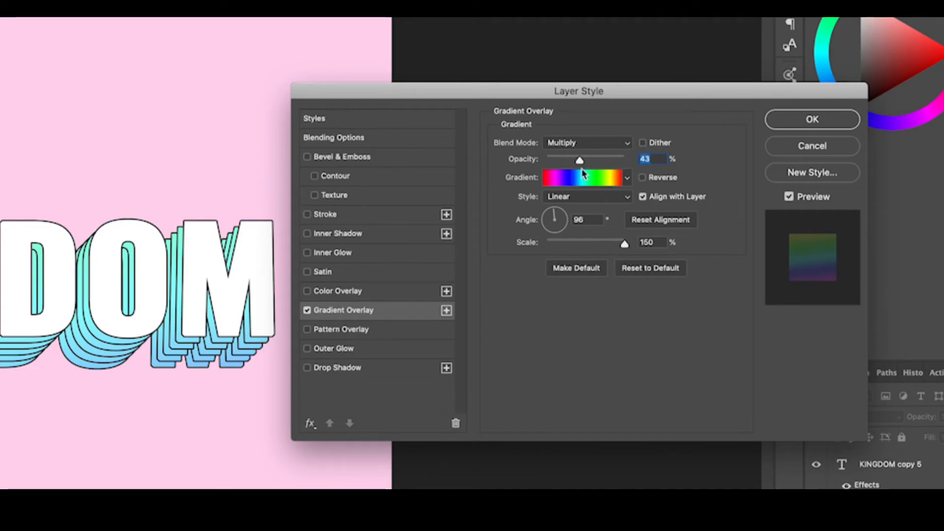
{"action": "left_click_drag", "start_coordinate": [581, 160], "coordinate": [665, 160]}
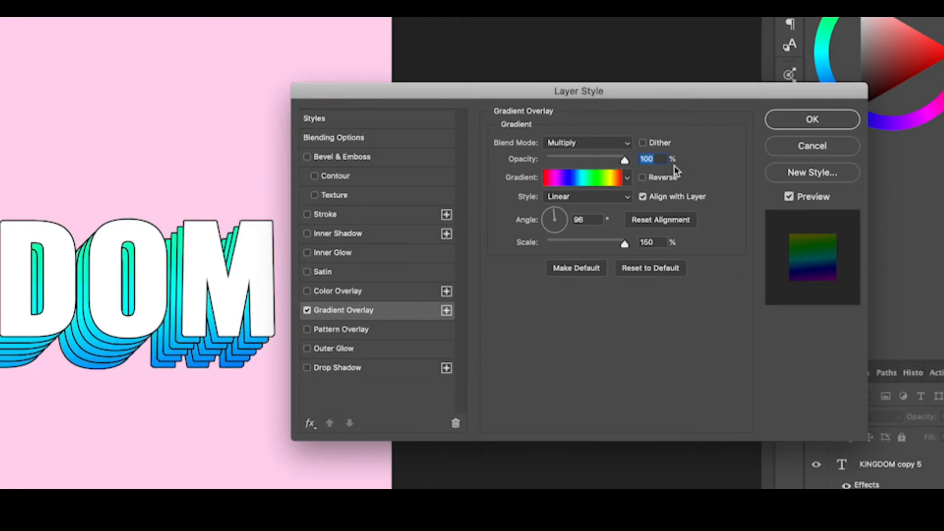
Choose the Yellow, Violet, Orange, Blue preset for the gradient overlay, with the style kept as Linear
{"action": "left_click", "coordinate": [628, 180]}
{"action": "left_click", "coordinate": [580, 230]}
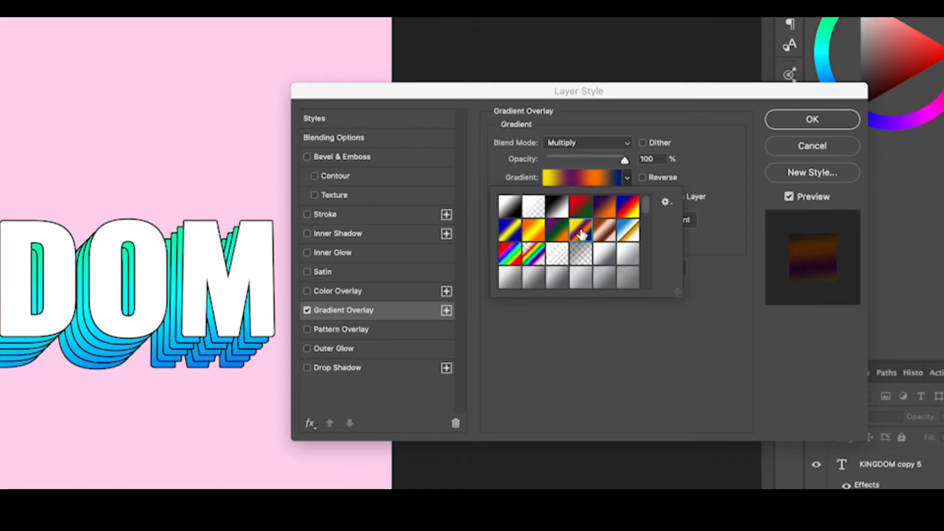
{"action": "left_click", "coordinate": [712, 176]}
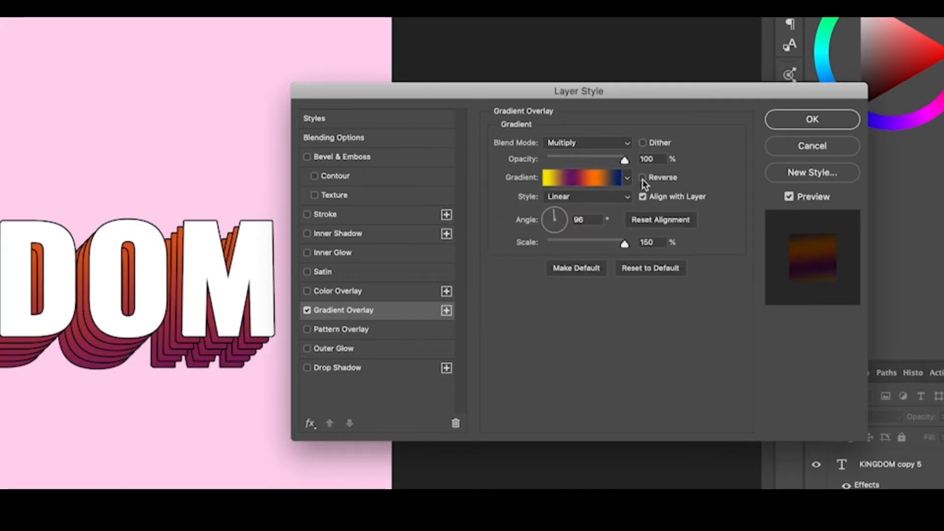
{"action": "left_click", "coordinate": [588, 202]}
{"action": "left_click", "coordinate": [690, 214]}
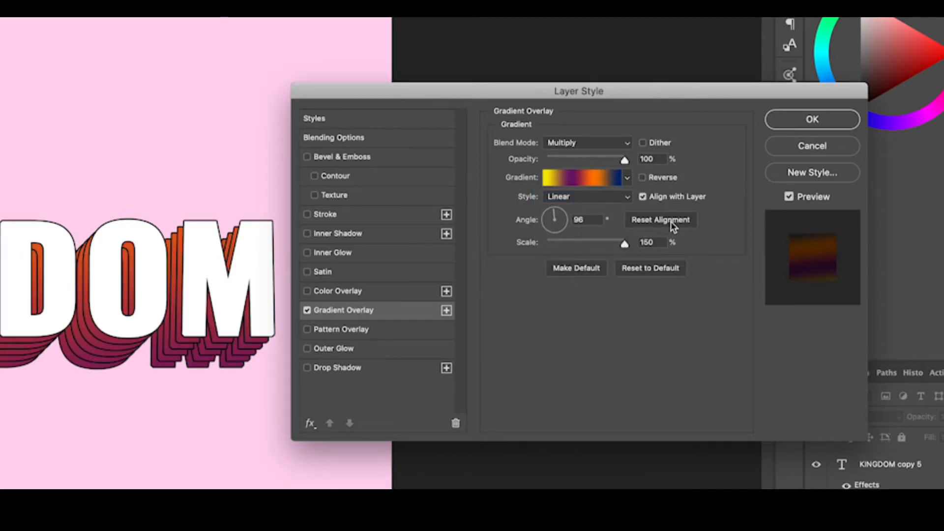
Set the gradient overlay's angle to 85° and its scale to 150%
{"action": "left_click", "coordinate": [592, 219]}
{"action": "type", "text": "85"}
{"action": "left_click", "coordinate": [649, 242]}
{"action": "type", "text": "150"}
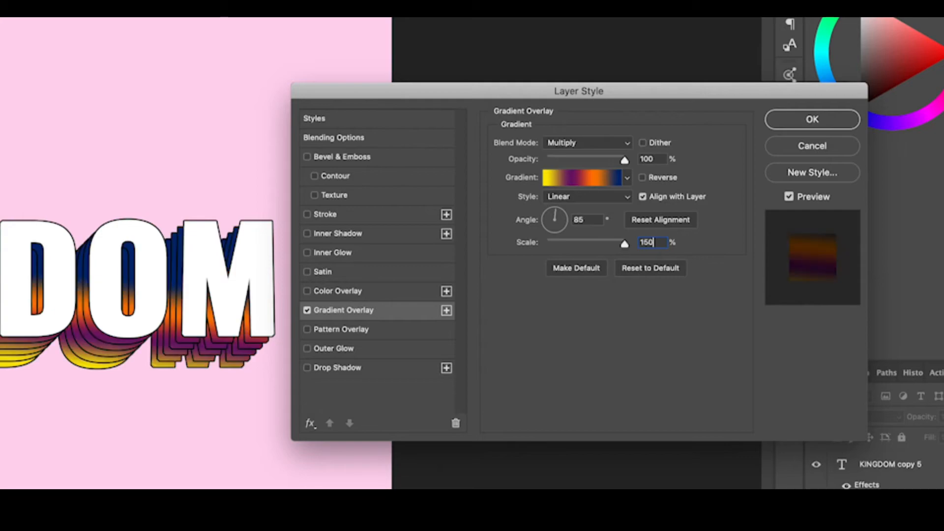
{"action": "key", "text": "Return"}
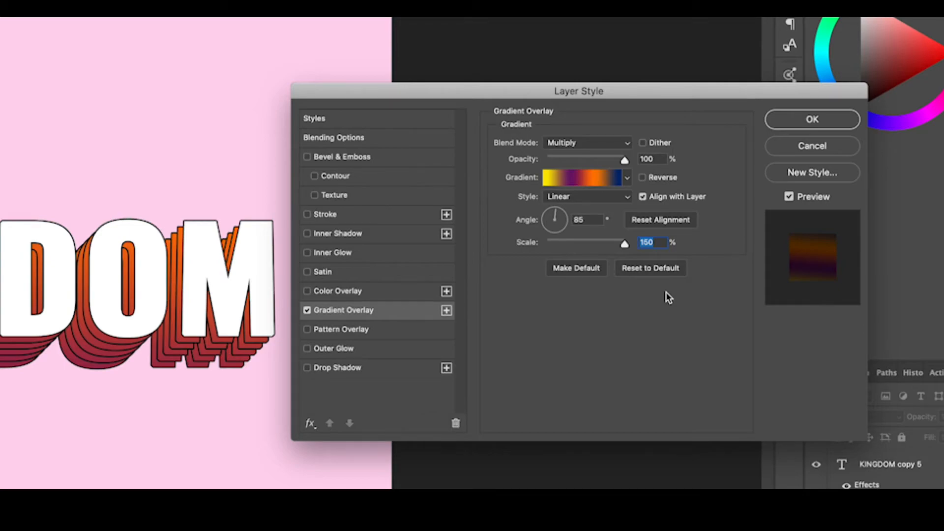
Edit the overlay's gradient and recolour its yellow stop to a deep magenta-purple
{"action": "left_click", "coordinate": [578, 178]}
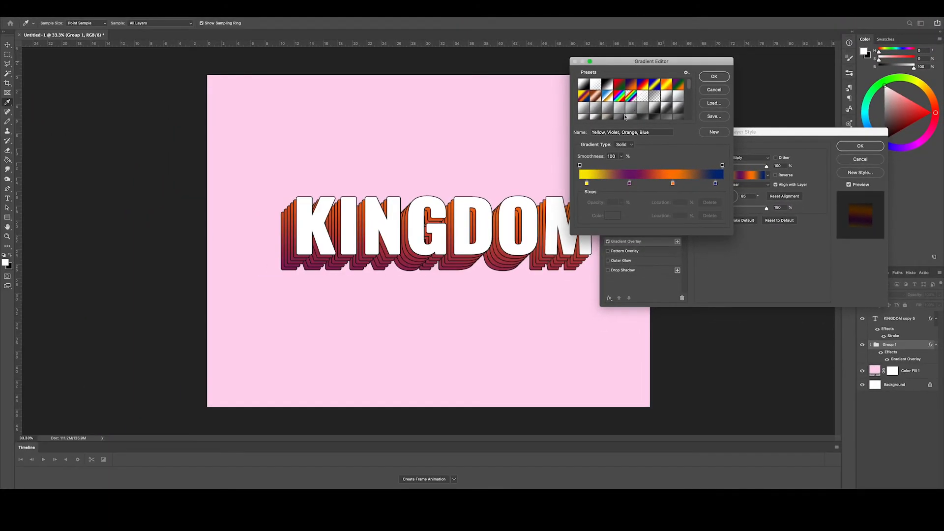
{"action": "left_click", "coordinate": [587, 183]}
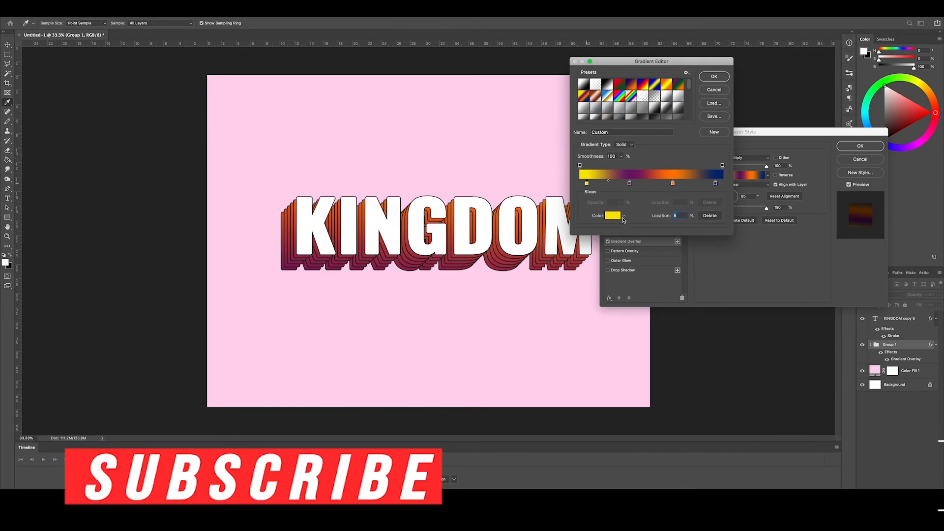
{"action": "left_click", "coordinate": [622, 216]}
{"action": "left_click", "coordinate": [643, 233]}
{"action": "left_click_drag", "start_coordinate": [647, 174], "coordinate": [672, 171]}
{"action": "left_click", "coordinate": [681, 205]}
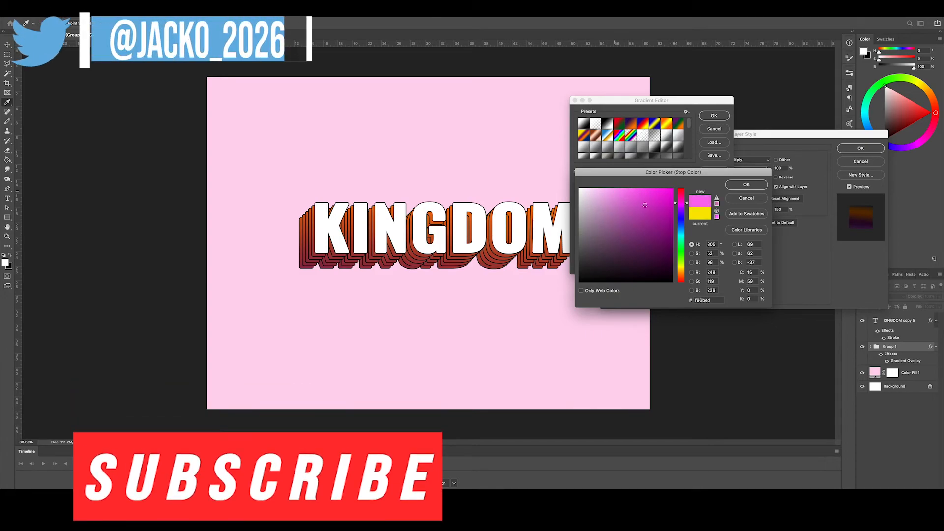
{"action": "left_click", "coordinate": [658, 222]}
{"action": "left_click", "coordinate": [745, 185]}
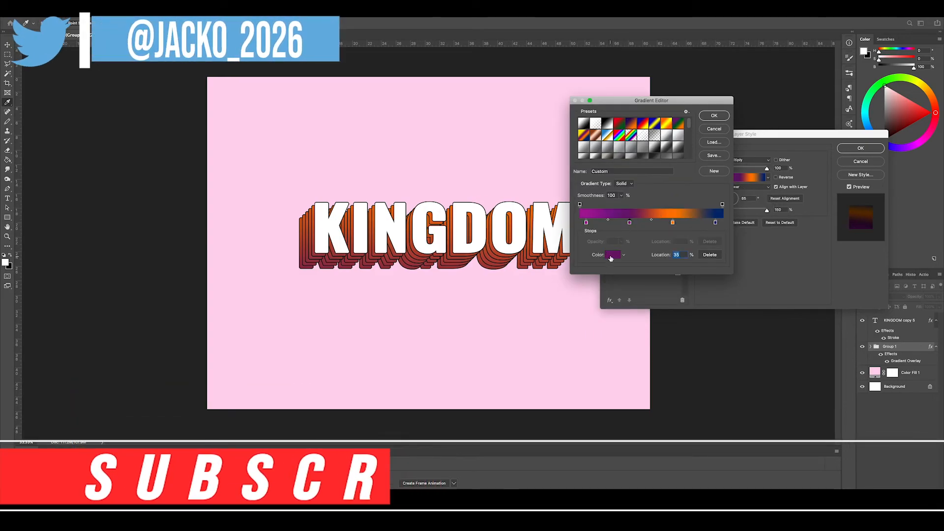
Change the gradient's violet stop at 36% to a vivid hot pink
{"action": "left_click", "coordinate": [611, 252]}
{"action": "left_click", "coordinate": [664, 195]}
{"action": "left_click_drag", "start_coordinate": [682, 203], "coordinate": [682, 196]}
{"action": "key", "text": "Return"}
Recolour the gradient's dark blue end stop to a bright magenta-violet
{"action": "left_click", "coordinate": [715, 222]}
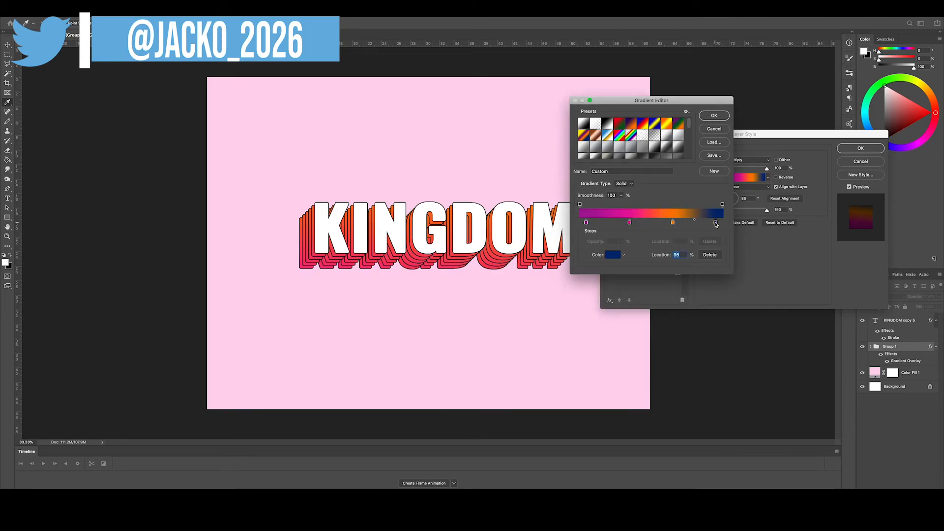
{"action": "double_click", "coordinate": [715, 222]}
{"action": "left_click_drag", "start_coordinate": [681, 223], "coordinate": [681, 205]}
{"action": "left_click", "coordinate": [743, 186]}
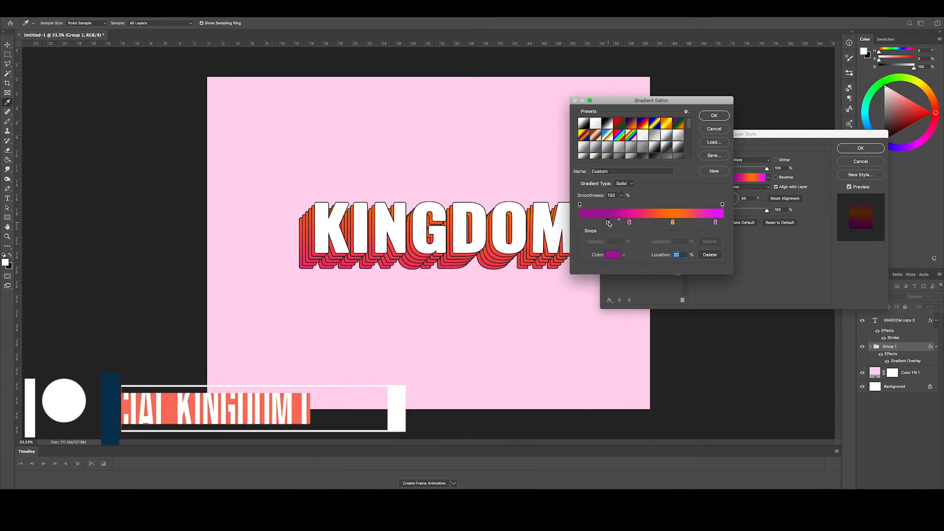
Reposition the gradient's colour stops, with the purple one at 20% and the hot pink one at 37%
{"action": "left_click", "coordinate": [647, 223]}
{"action": "left_click_drag", "start_coordinate": [648, 224], "coordinate": [652, 223]}
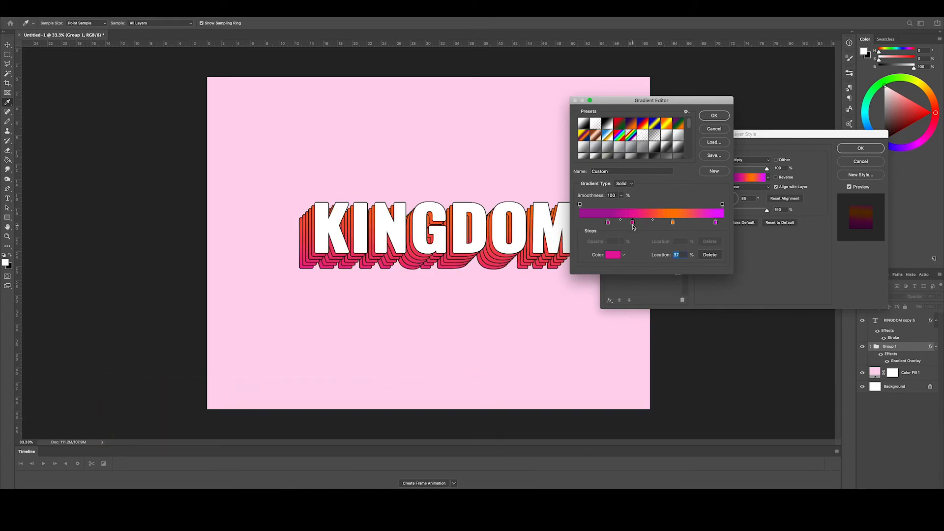